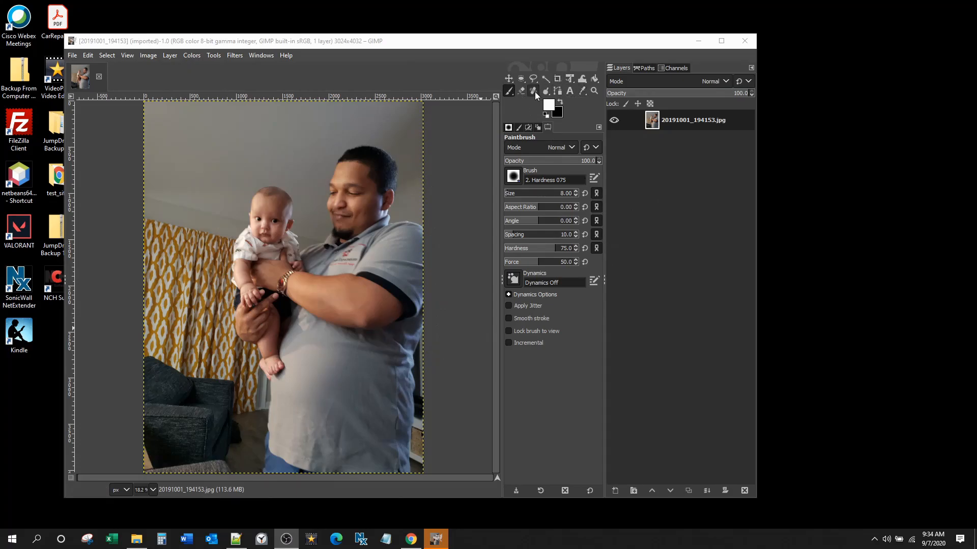
- Crop the photo closely around the man and baby to 2079 × 2612 px, starting at position 913, 430
left_click(214, 56)
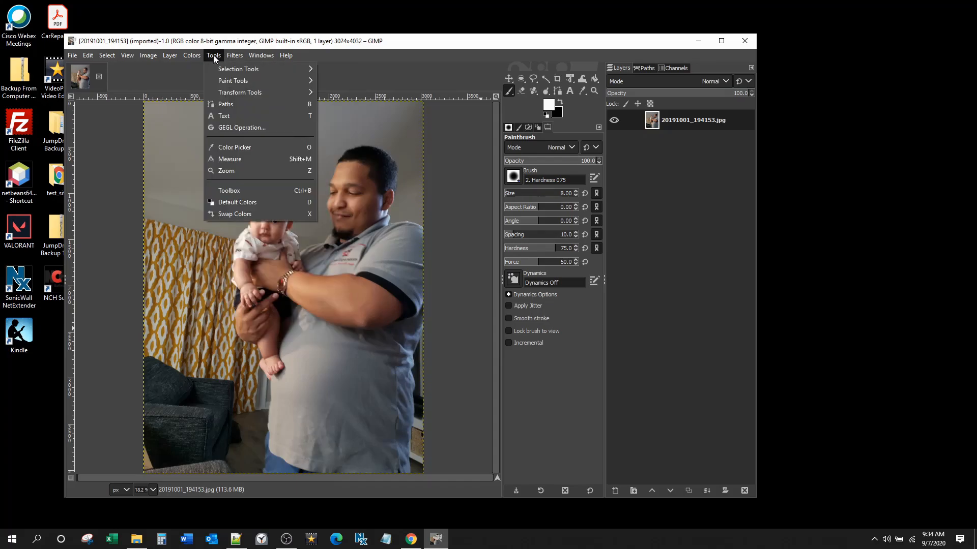
mouse_move(221, 93)
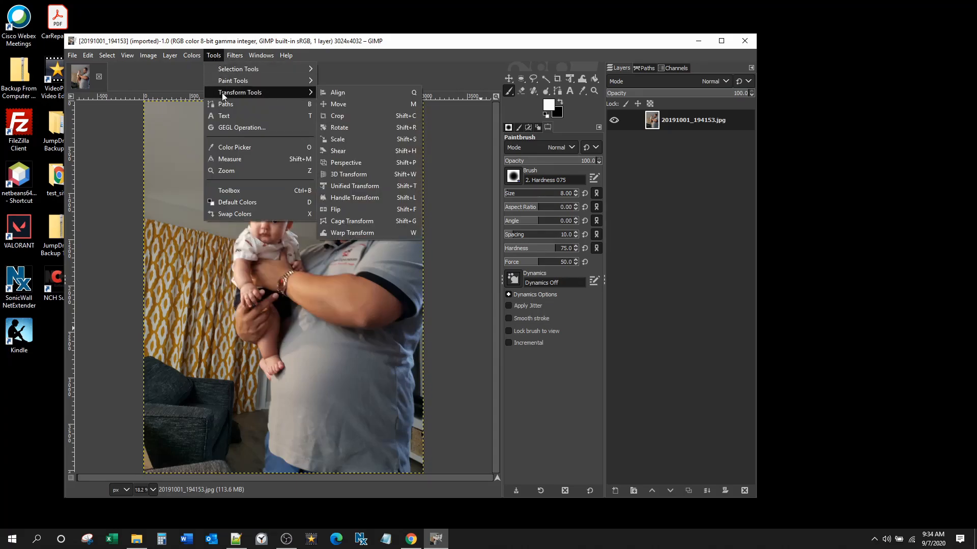
left_click(337, 116)
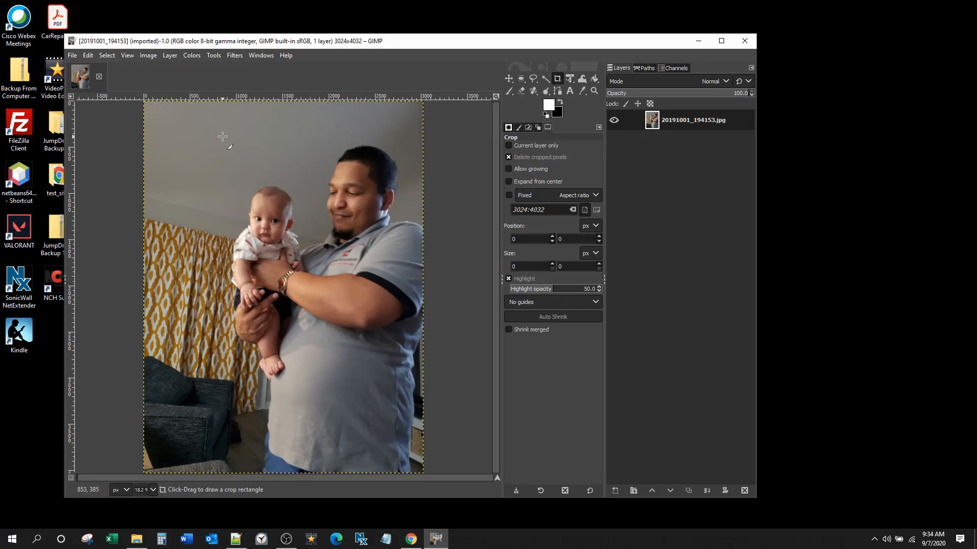
left_click_drag(227, 135, 420, 383)
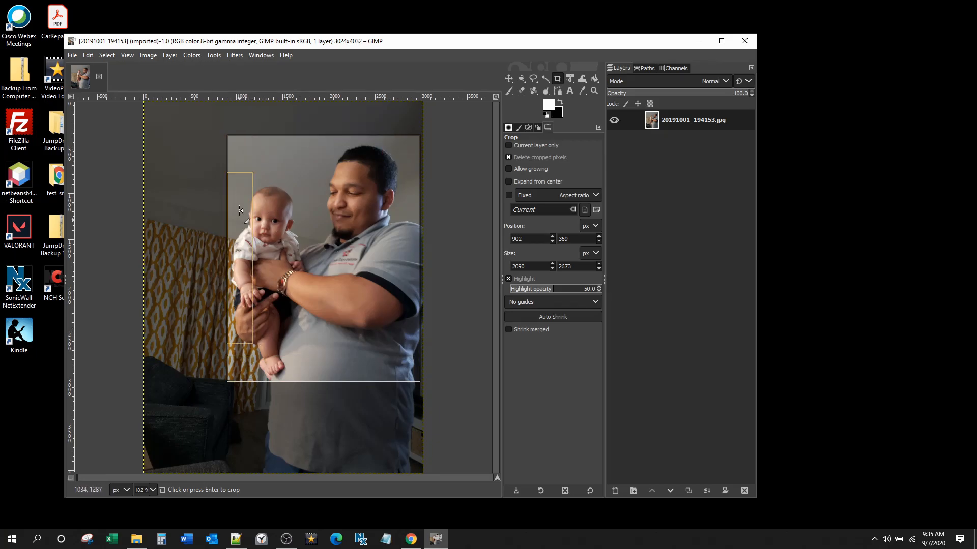
mouse_move(240, 146)
left_mouse_down()
mouse_move(241, 178)
mouse_move(241, 133)
mouse_move(242, 151)
left_mouse_up()
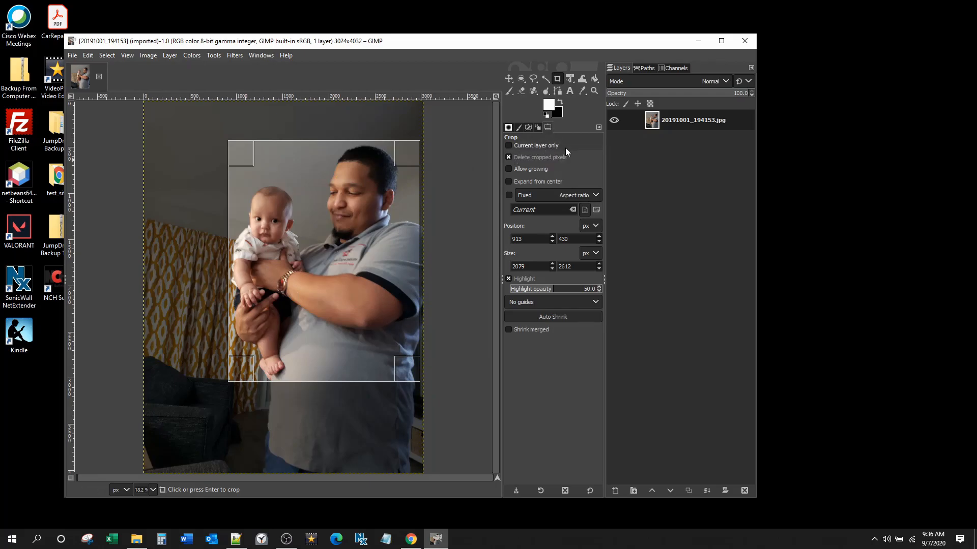
left_click(346, 245)
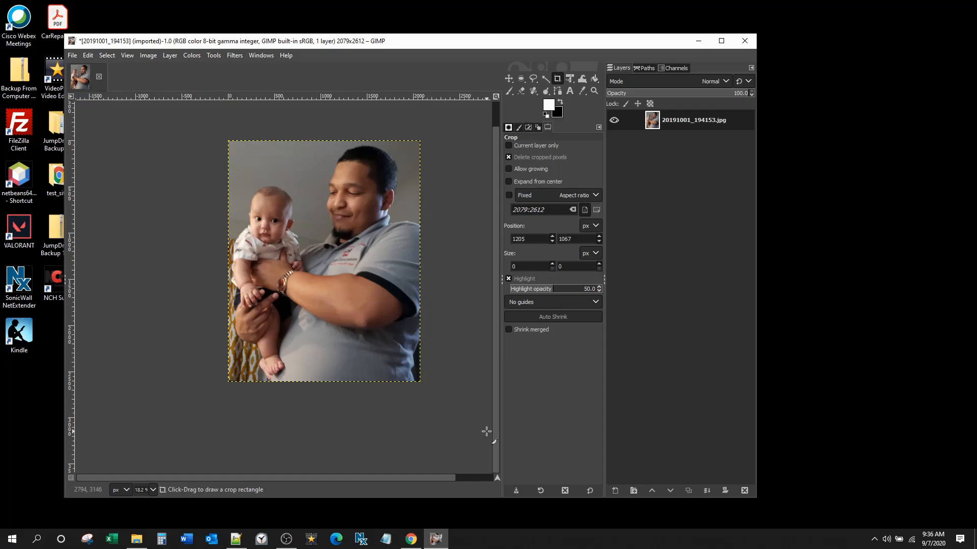
- View the cropped photo at 100% zoom and examine the baby's face at actual size
left_click(152, 490)
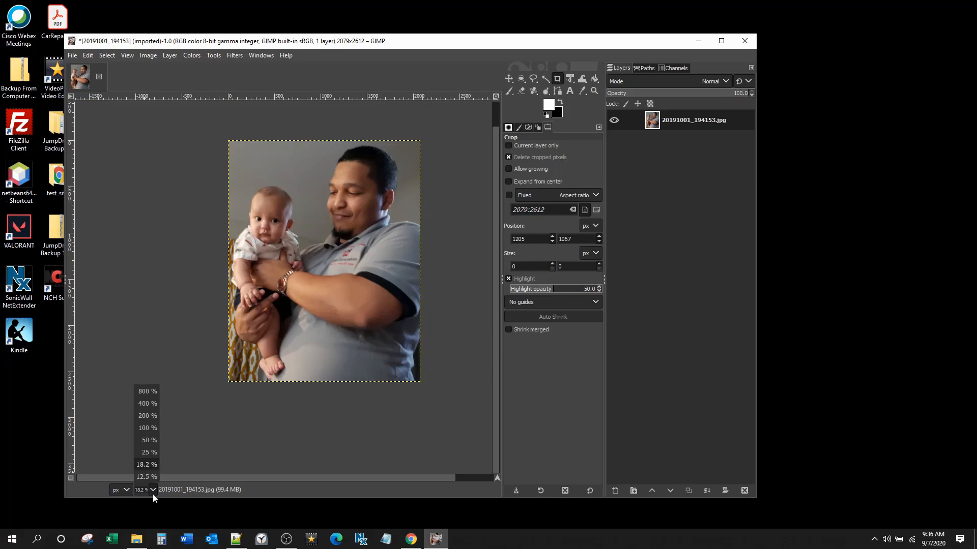
left_click(147, 432)
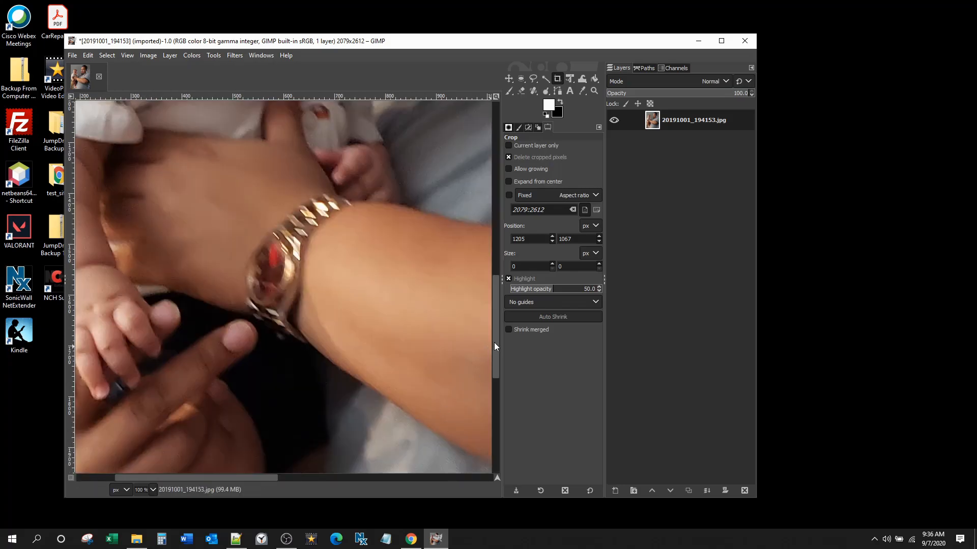
left_click_drag(495, 338, 490, 249)
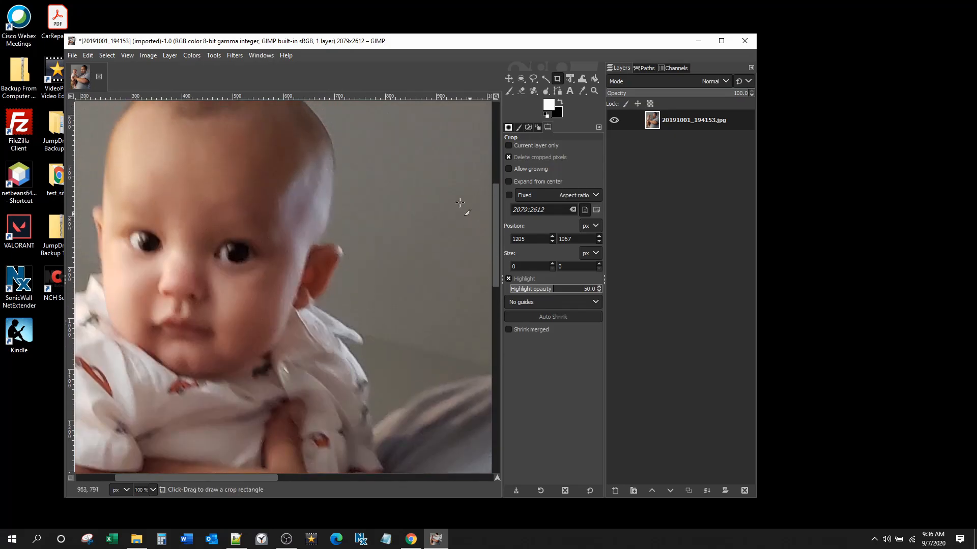
left_click_drag(183, 478, 113, 481)
mouse_move(495, 243)
left_mouse_down()
mouse_move(503, 209)
mouse_move(505, 234)
left_mouse_up()
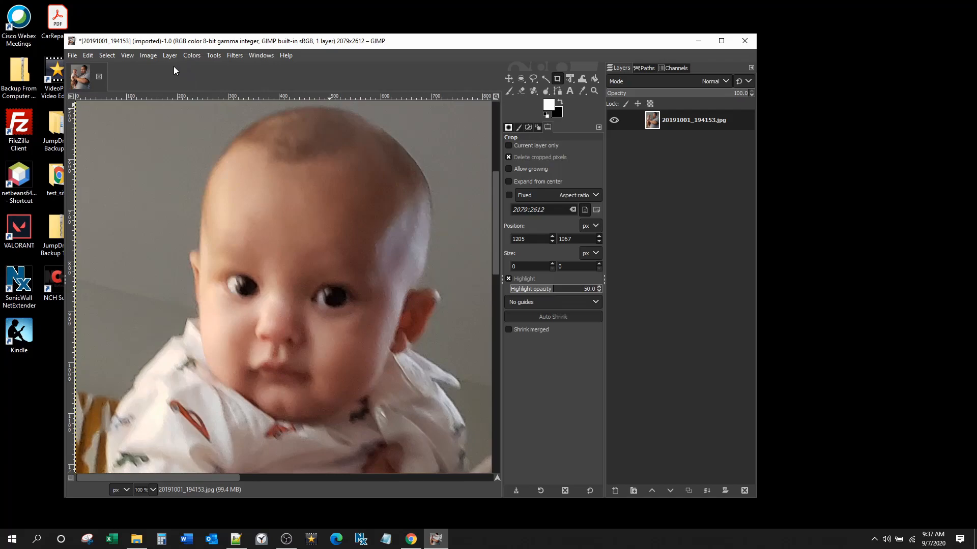
- Scale the image to a width of 500 px with width and height kept linked, using cubic interpolation
left_click(148, 57)
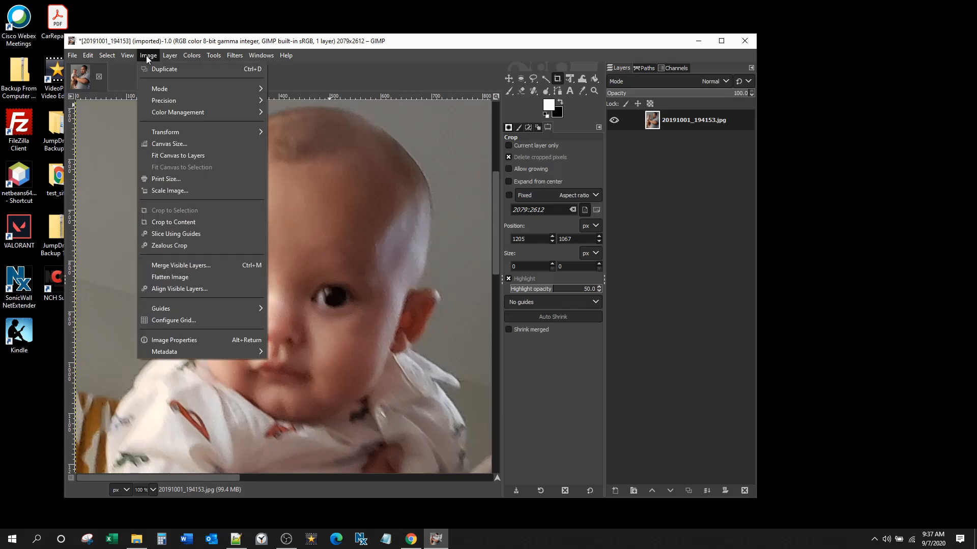
left_click(166, 191)
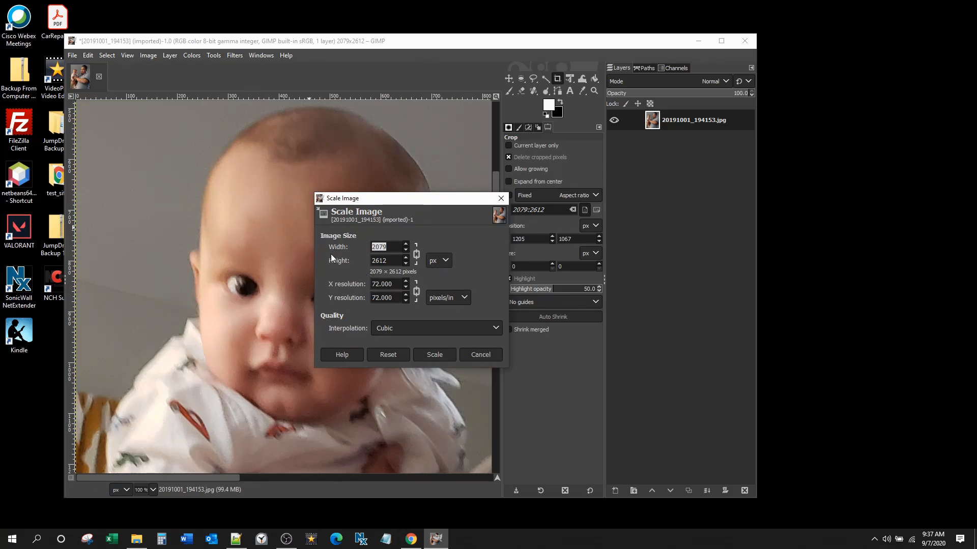
type("500")
left_click(398, 261)
double_click(388, 259)
type("700")
left_click(397, 245)
left_click_drag(396, 246, 376, 246)
type("00")
left_click(384, 256)
left_click(435, 352)
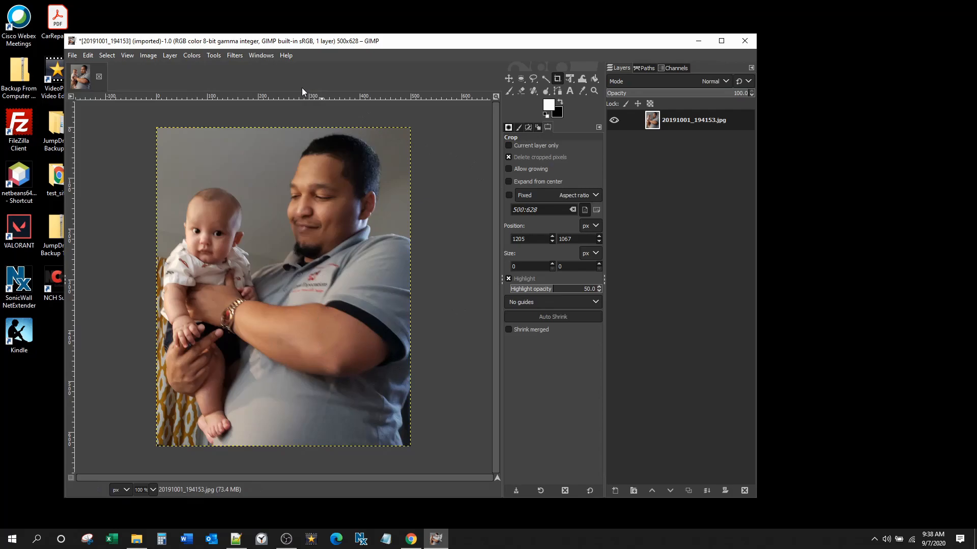
- Sharpen the photo with the Unsharp Mask filter, using radius 3.000, amount 0.734 and threshold 0.000
left_click(235, 55)
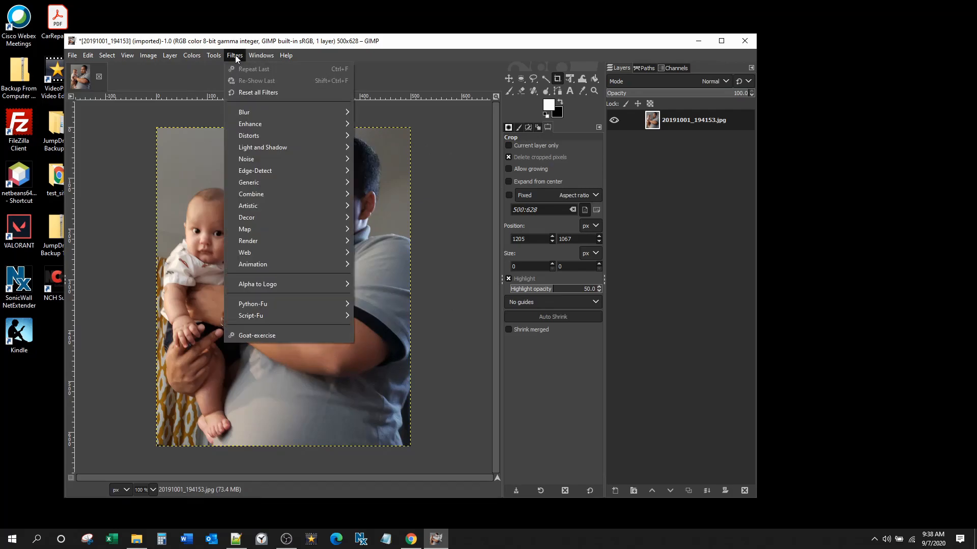
mouse_move(247, 123)
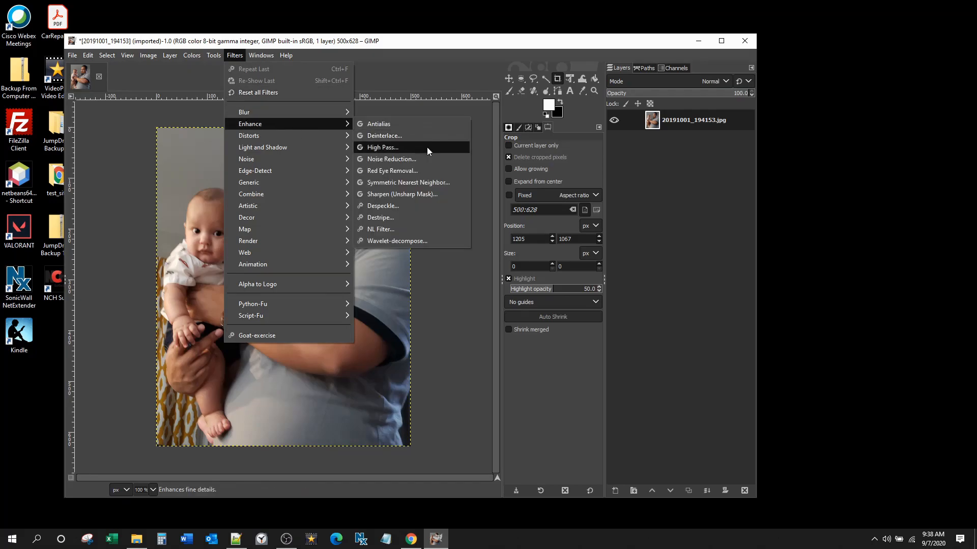
left_click(379, 197)
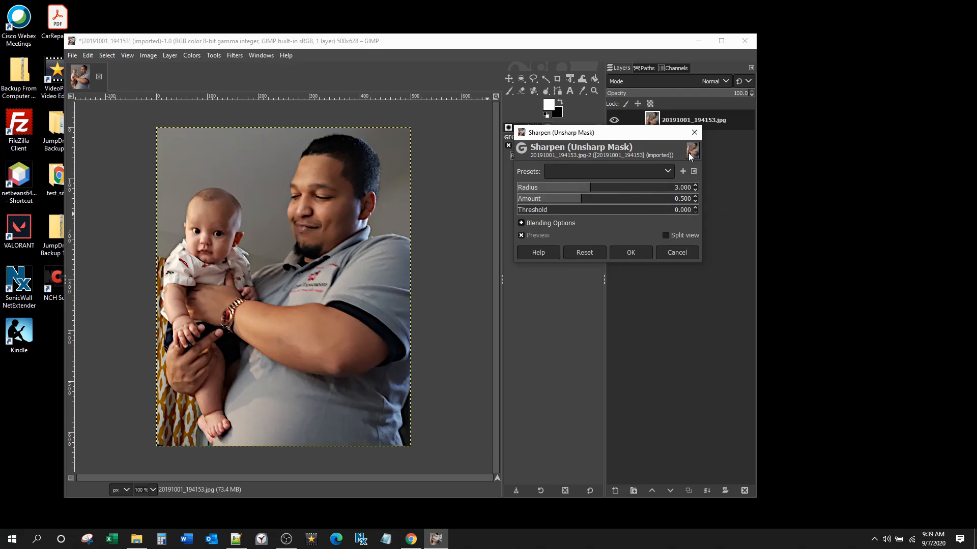
left_click(694, 196)
left_click(694, 197)
left_click(695, 196)
left_click_drag(589, 199, 534, 200)
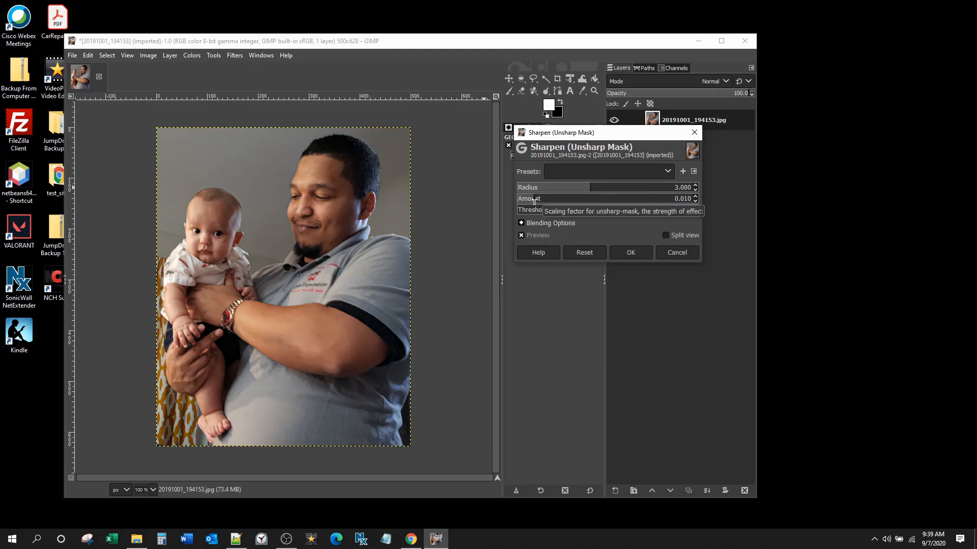
left_click_drag(534, 201, 586, 202)
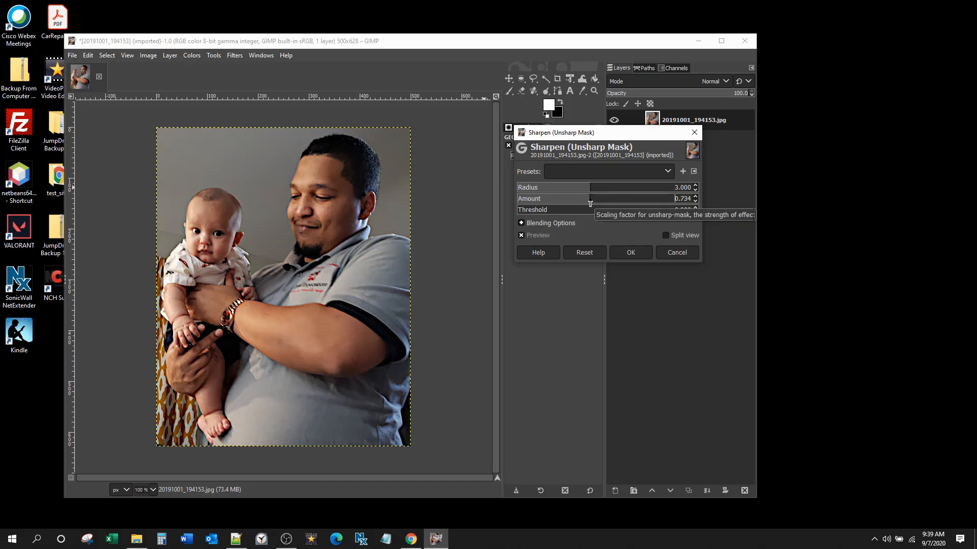
left_click_drag(590, 203, 590, 204)
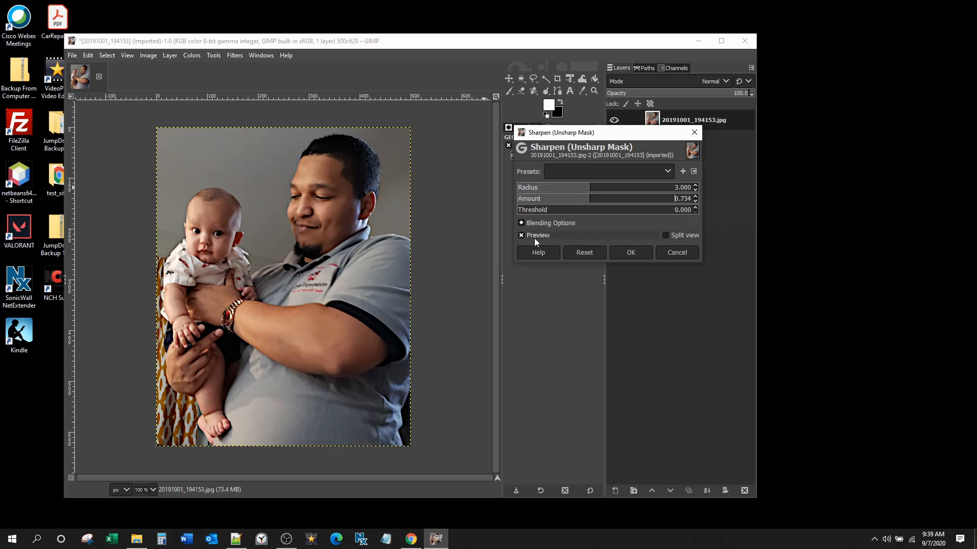
left_click(629, 255)
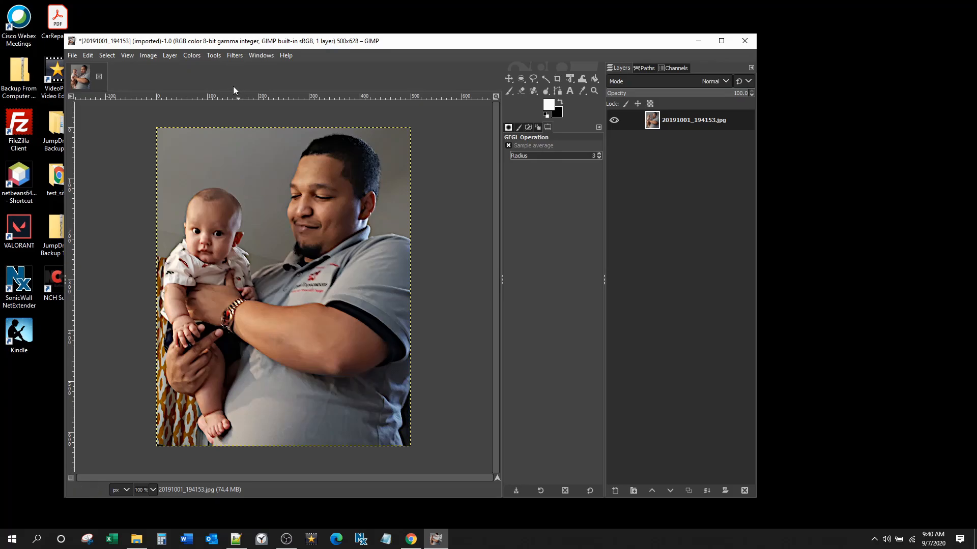
- Adjust the photo's brightness to 26 and contrast to 12
left_click(234, 55)
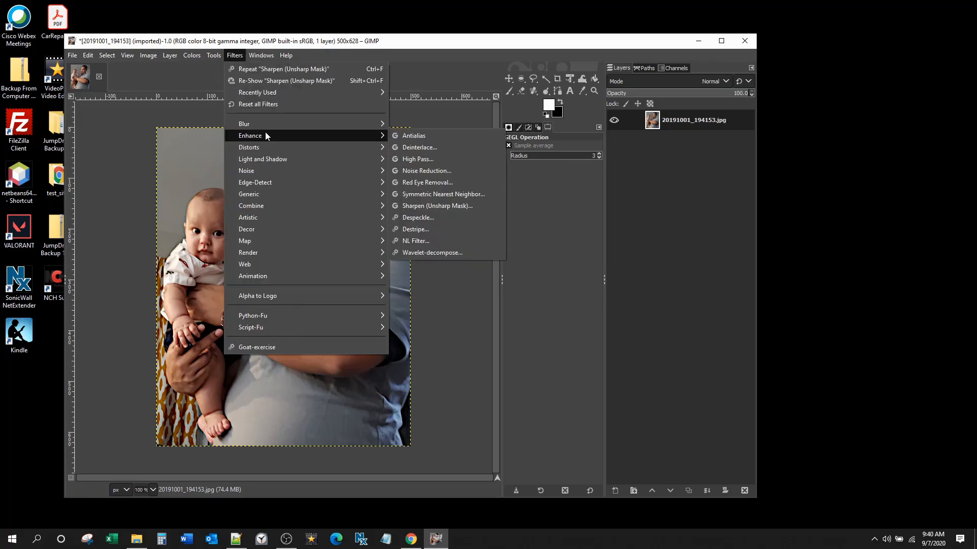
left_click(192, 56)
left_click(192, 56)
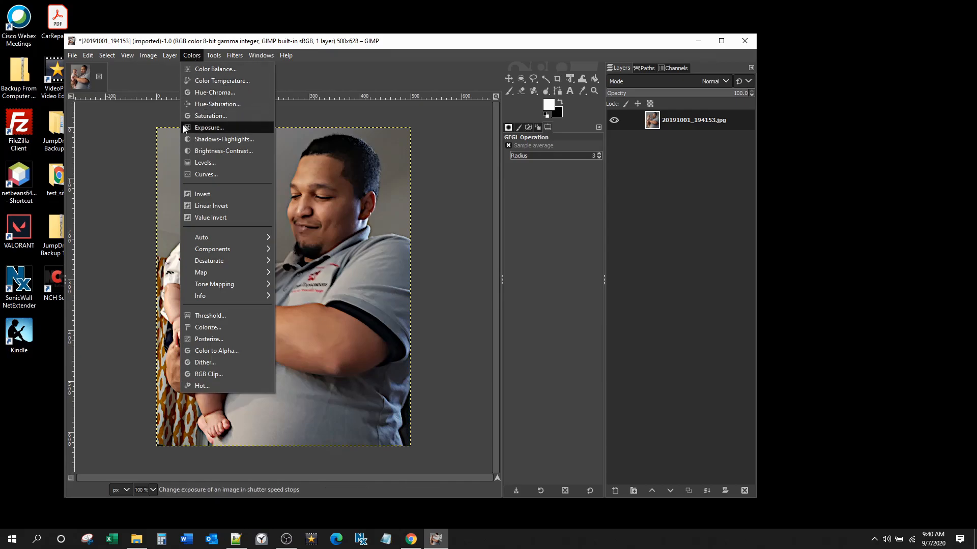
left_click(200, 150)
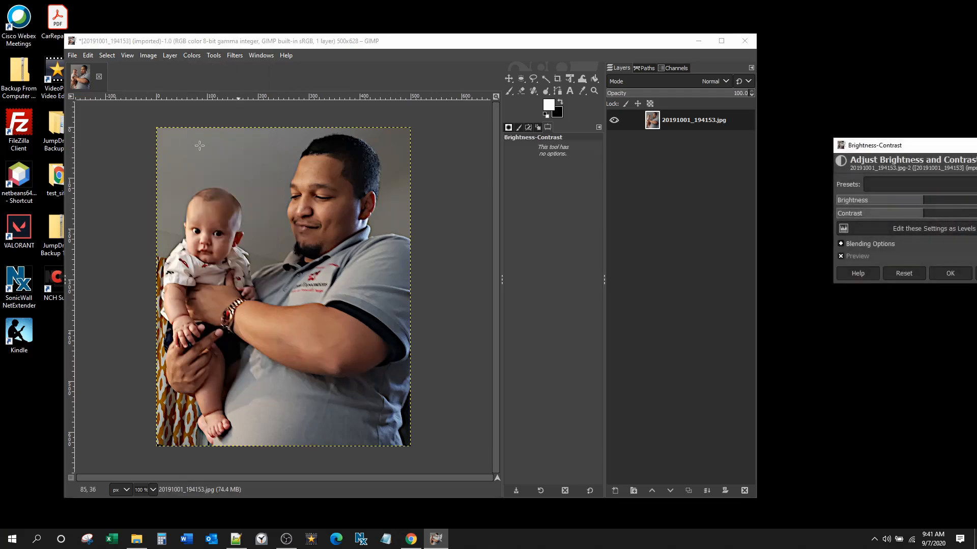
left_click_drag(875, 148, 489, 133)
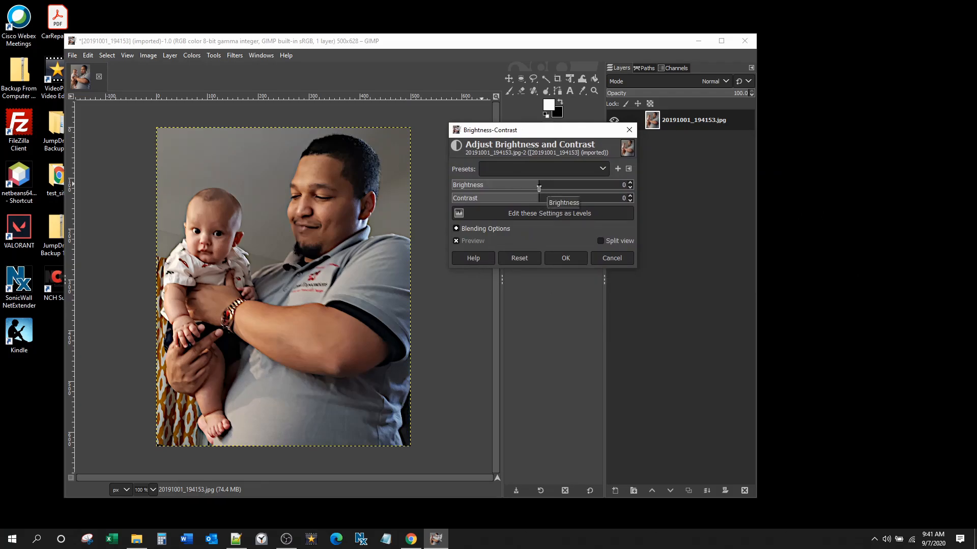
mouse_move(539, 187)
left_mouse_down()
mouse_move(498, 186)
mouse_move(533, 197)
mouse_move(519, 198)
mouse_move(569, 196)
mouse_move(519, 185)
mouse_move(530, 186)
left_mouse_up()
mouse_move(540, 185)
left_mouse_down()
mouse_move(579, 186)
mouse_move(558, 198)
mouse_move(572, 198)
mouse_move(556, 186)
mouse_move(566, 200)
mouse_move(547, 200)
left_mouse_up()
left_click(577, 184)
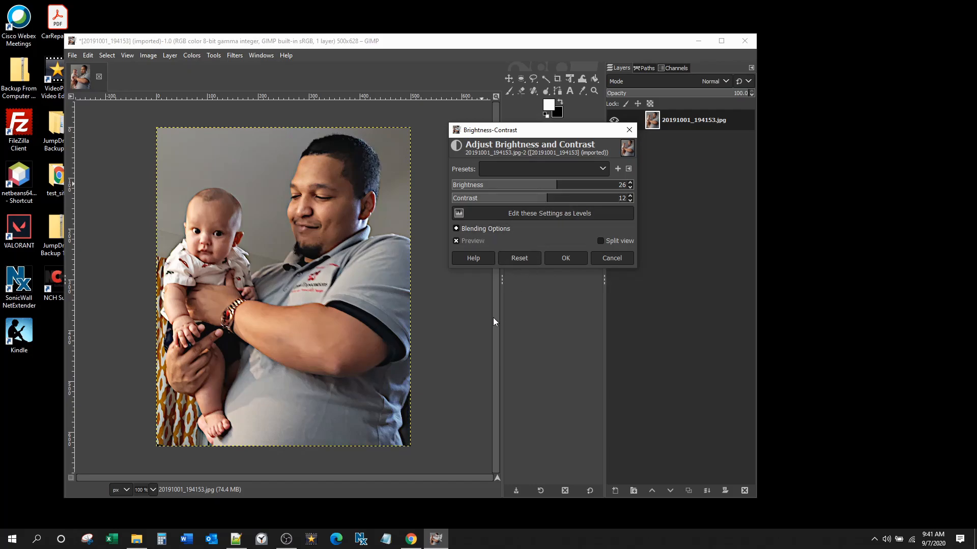
left_click(565, 258)
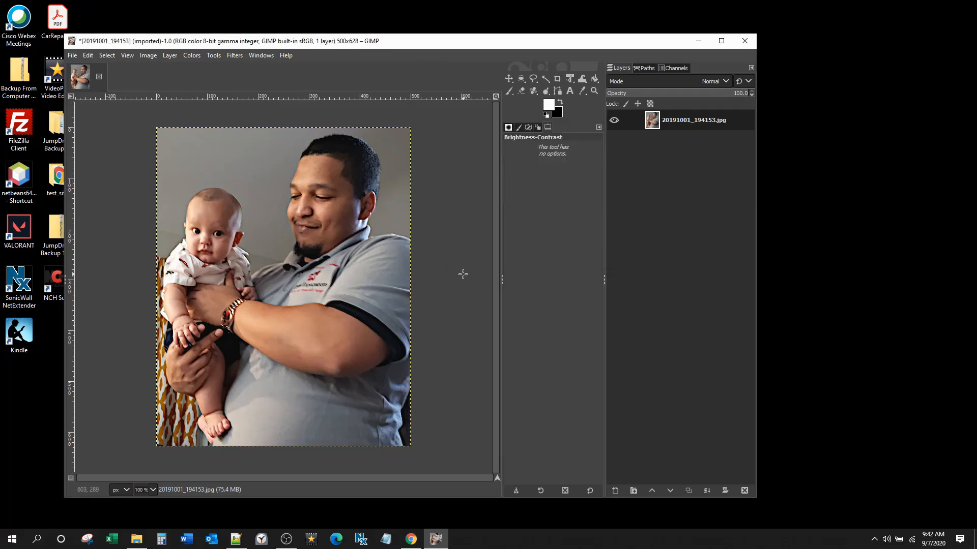